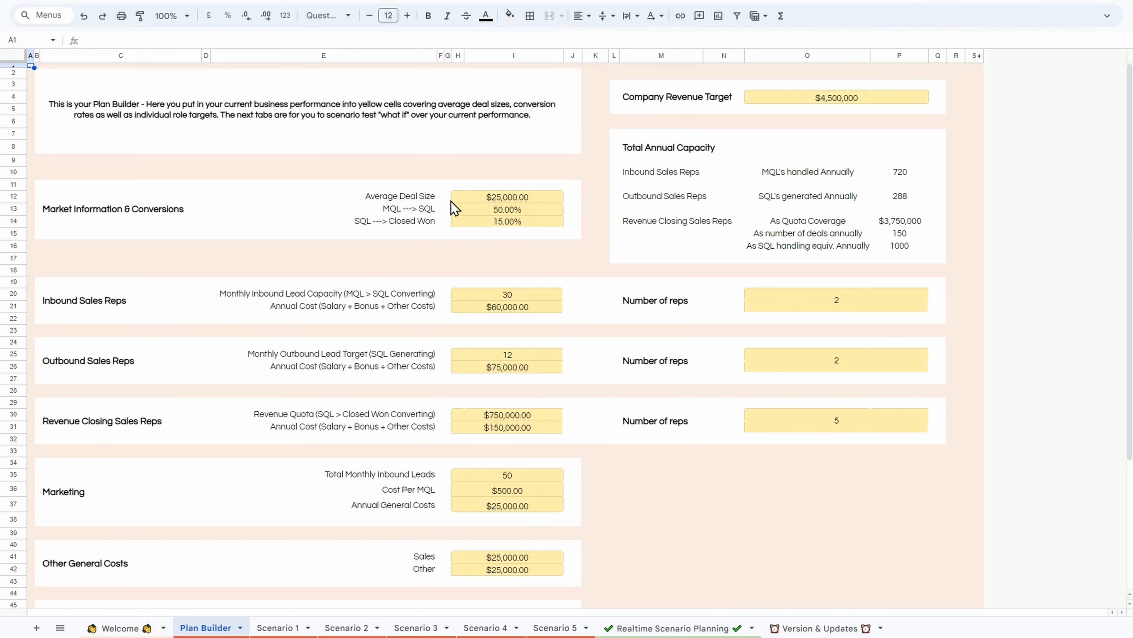
Step: Review the Plan Builder sheet's inputs, from market information and sales reps down to general costs and sales stage names
{"action": "scroll", "coordinate": [377, 226], "scroll_direction": "down", "scroll_amount": 5}
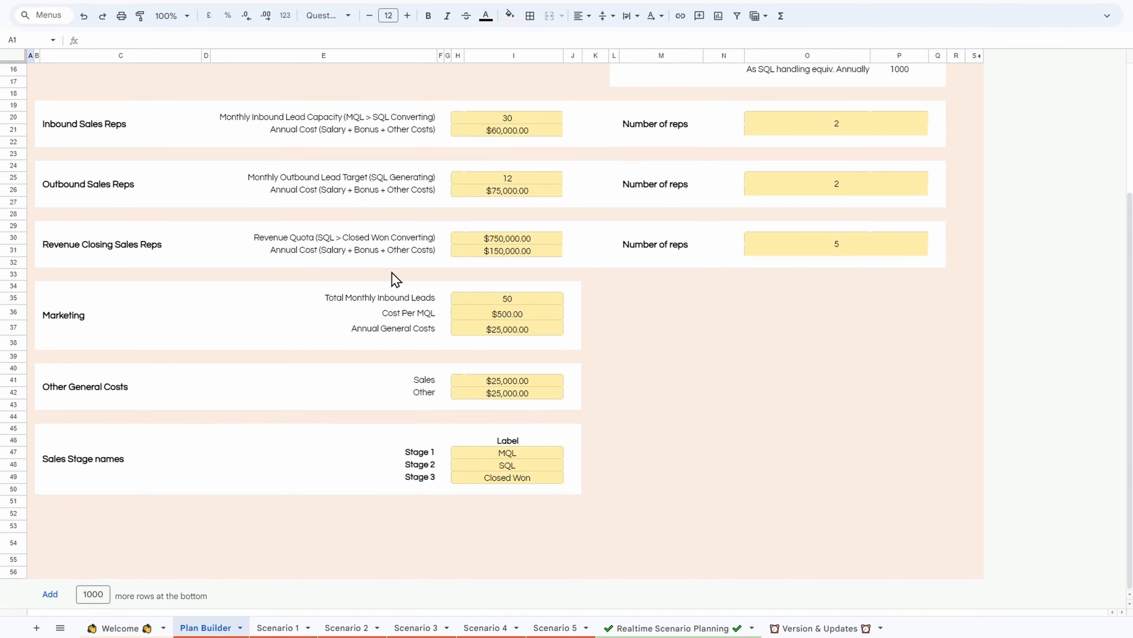
{"action": "scroll", "coordinate": [504, 462], "scroll_direction": "up", "scroll_amount": 5}
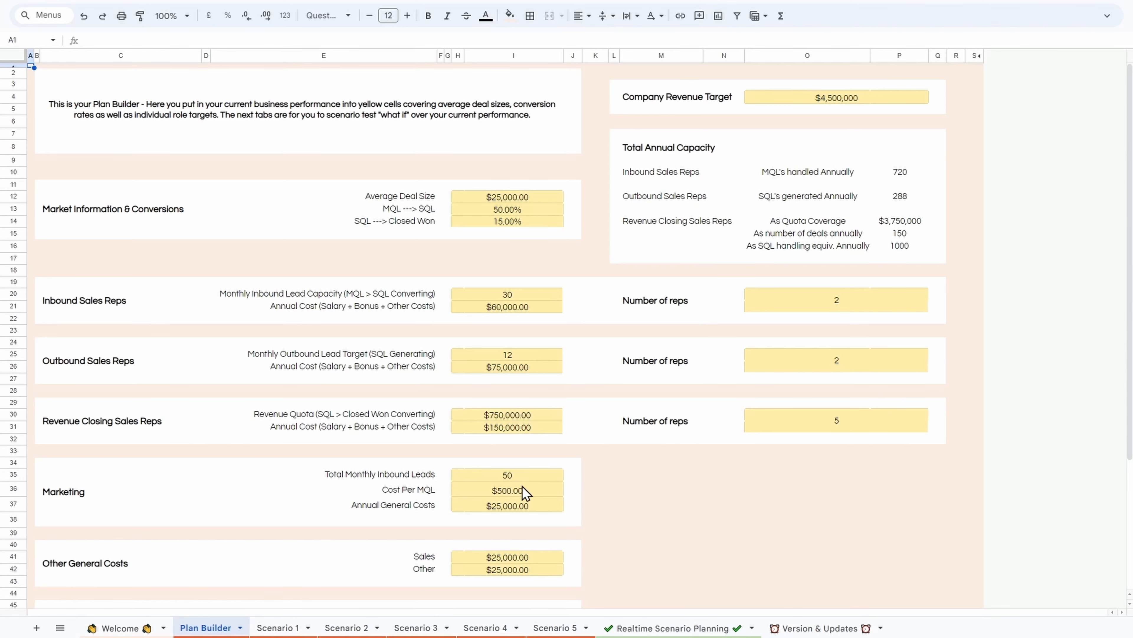
{"action": "scroll", "coordinate": [533, 507], "scroll_direction": "down", "scroll_amount": 5}
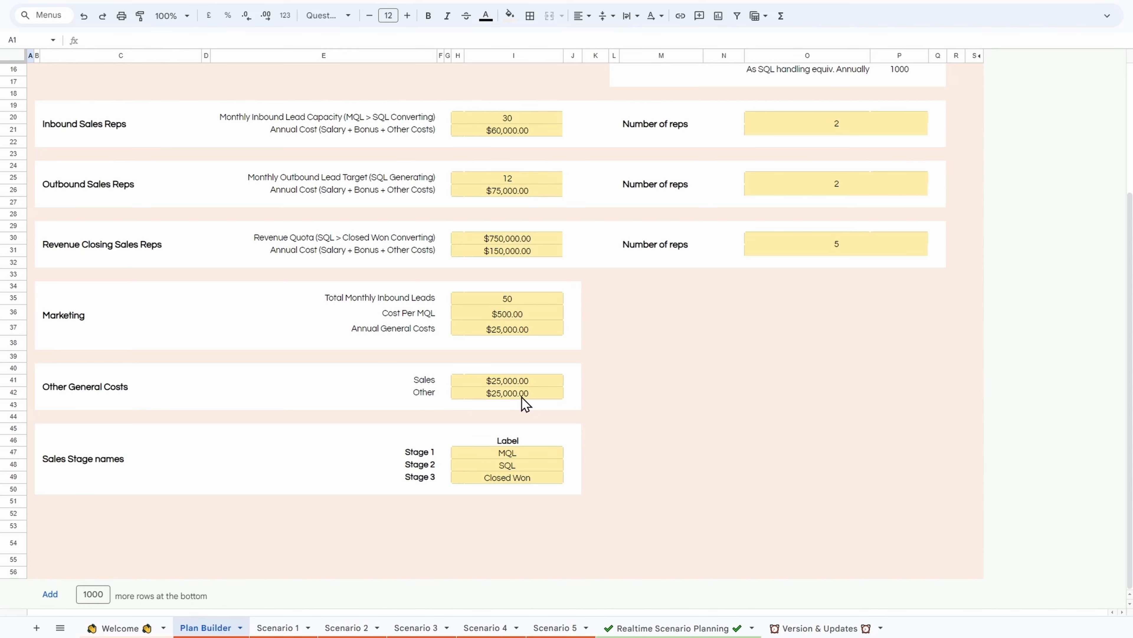
{"action": "scroll", "coordinate": [525, 404], "scroll_direction": "up", "scroll_amount": 5}
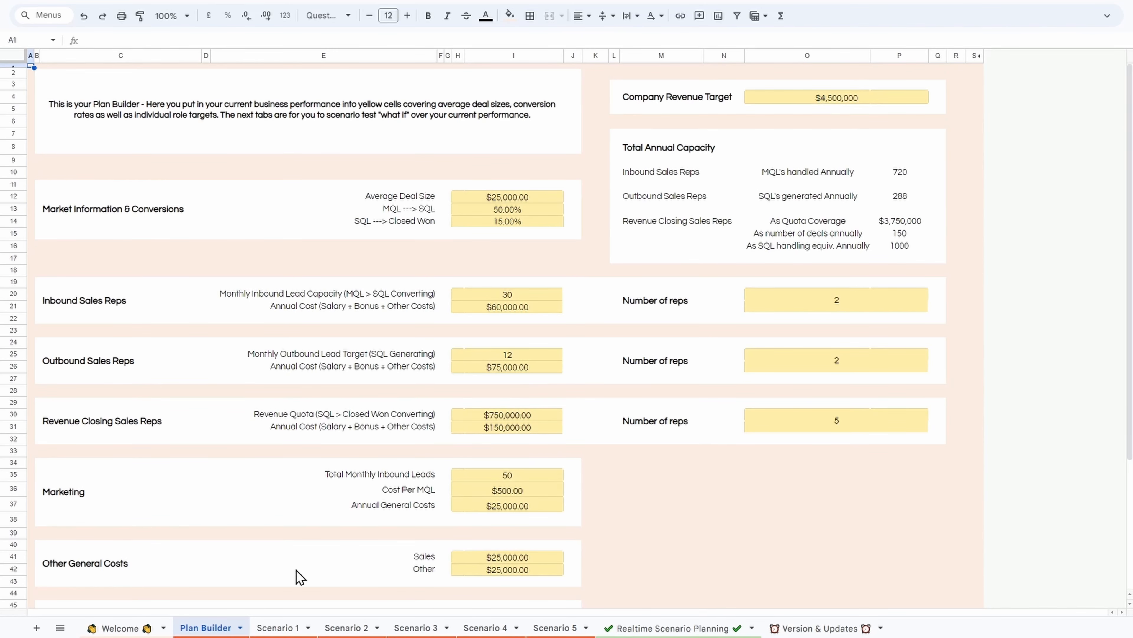
Step: Open the Scenario 1 sheet and reset the Average Deal Size and MQL to SQL changes to 0%
{"action": "left_click", "coordinate": [281, 626]}
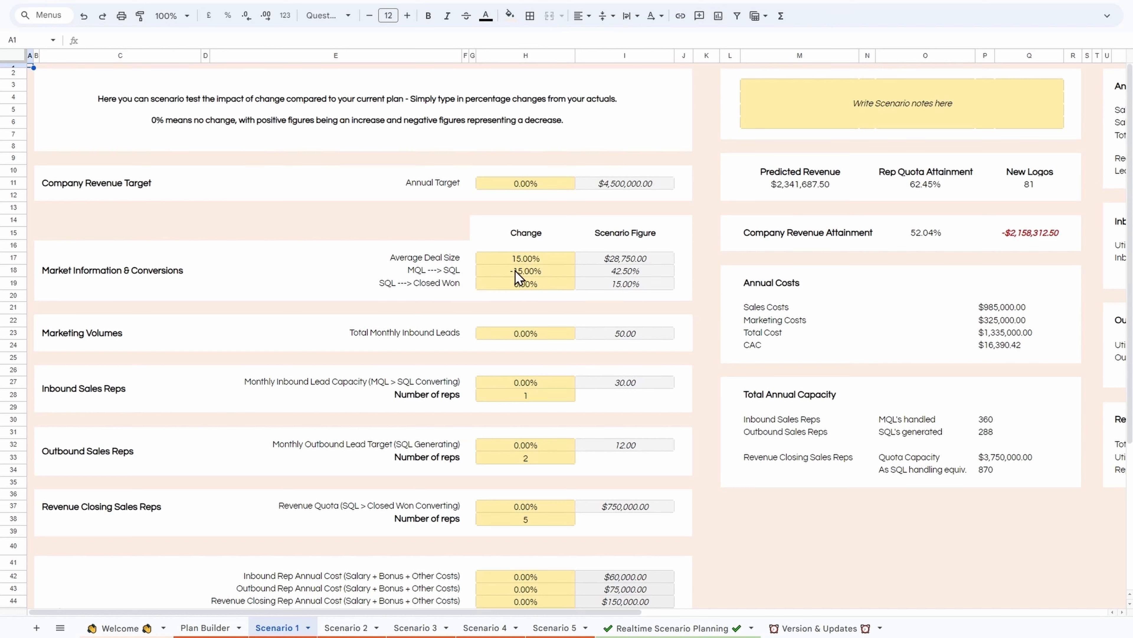
{"action": "left_click", "coordinate": [531, 272]}
{"action": "type", "text": "0"}
{"action": "key", "text": "Return"}
{"action": "key", "text": "Up"}
{"action": "key", "text": "Up"}
{"action": "type", "text": "0"}
{"action": "key", "text": "Return"}
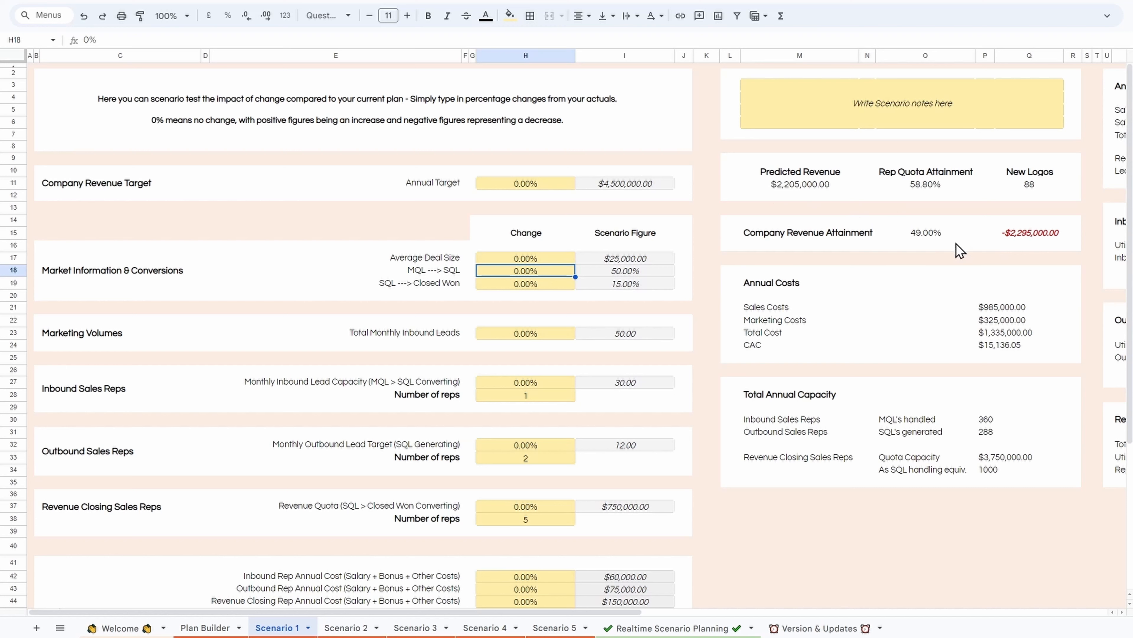
Step: Set the Scenario 1 changes to 25% for Average Deal Size, 10% for MQL to SQL and 10% for SQL to Closed Won
{"action": "left_click", "coordinate": [545, 262]}
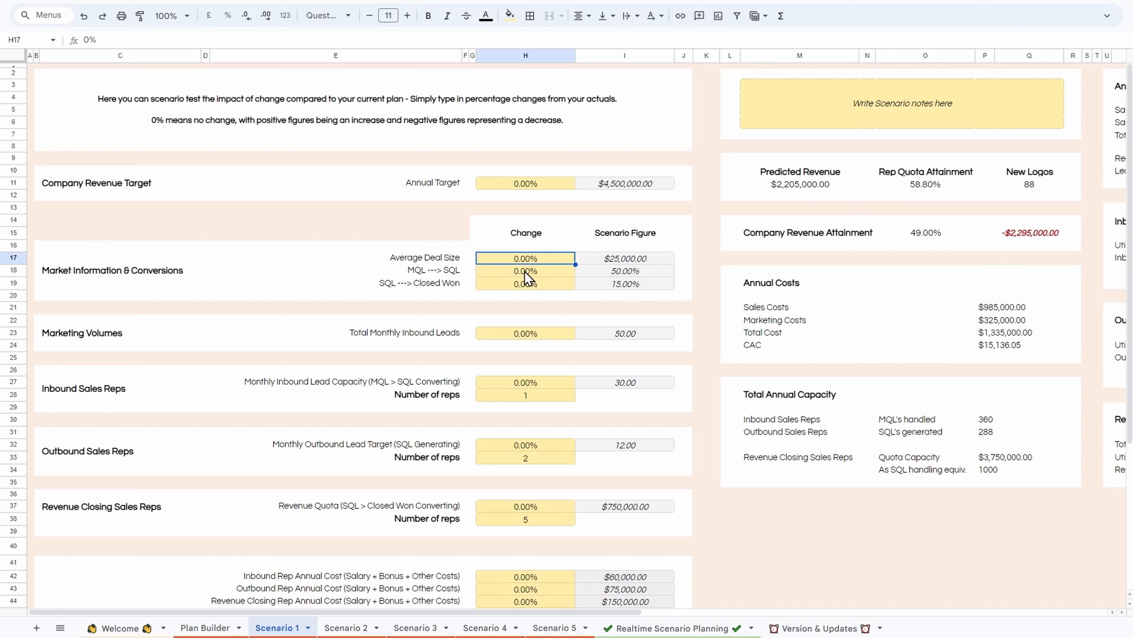
{"action": "type", "text": "25"}
{"action": "key", "text": "Return"}
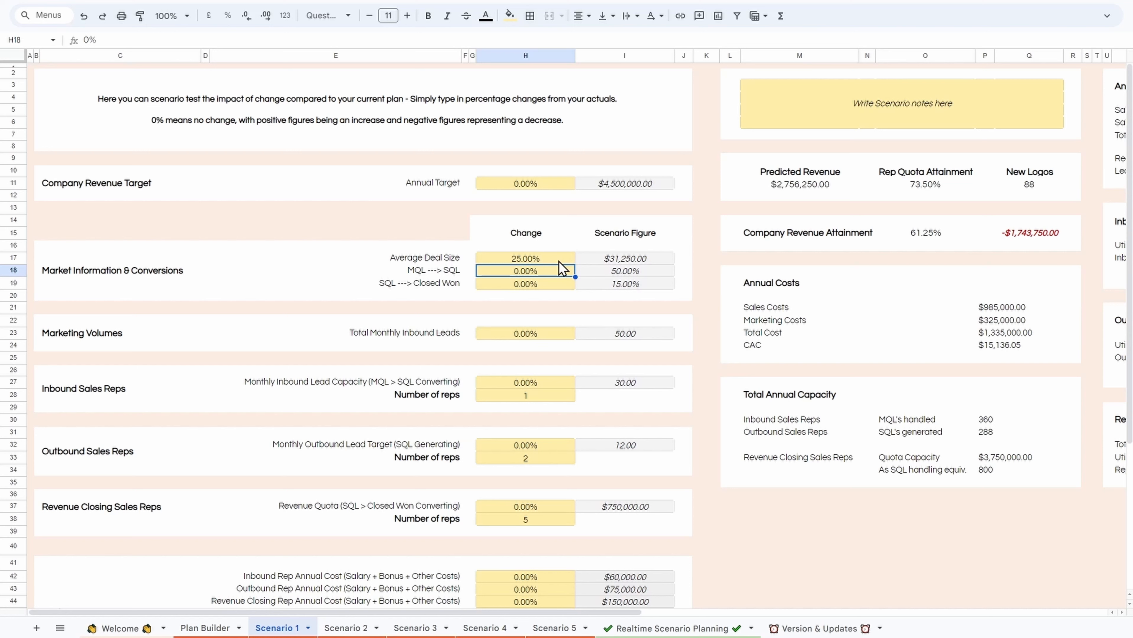
{"action": "type", "text": "10"}
{"action": "key", "text": "Return"}
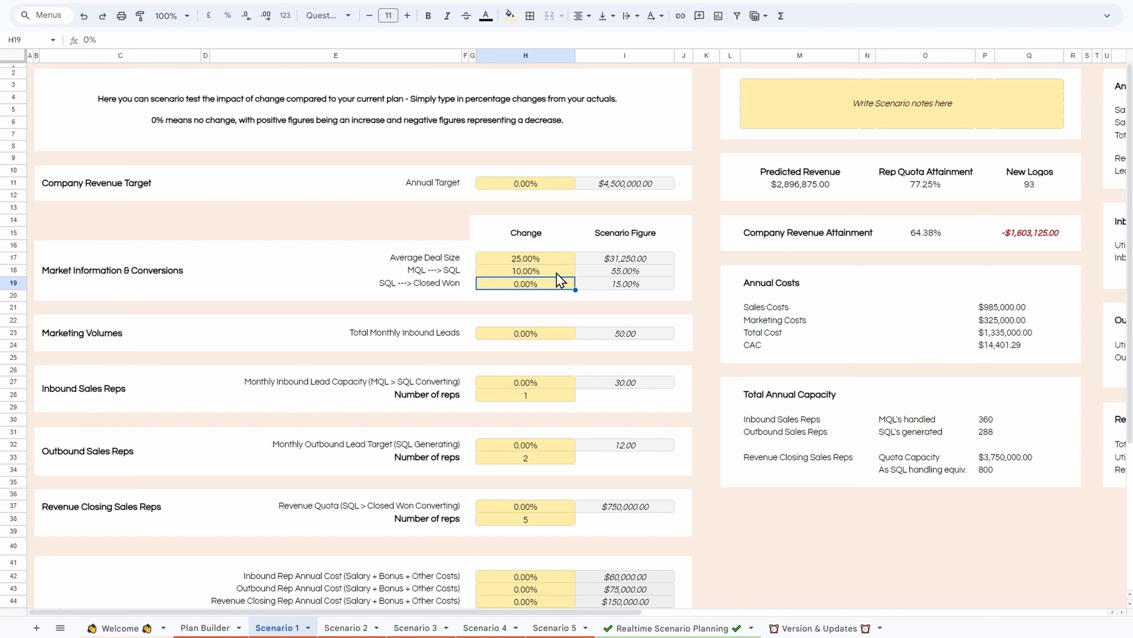
{"action": "type", "text": "10"}
{"action": "key", "text": "Return"}
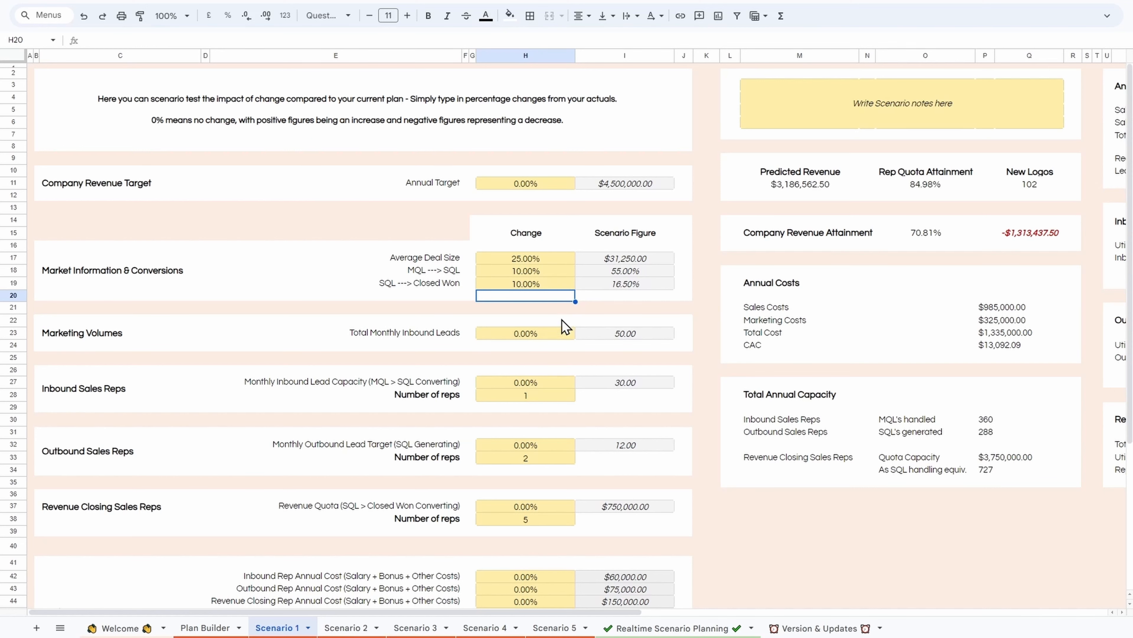
Step: Set the Total Monthly Inbound Leads change to 10% in Scenario 1
{"action": "scroll", "coordinate": [558, 633], "scroll_direction": "right", "scroll_amount": 10}
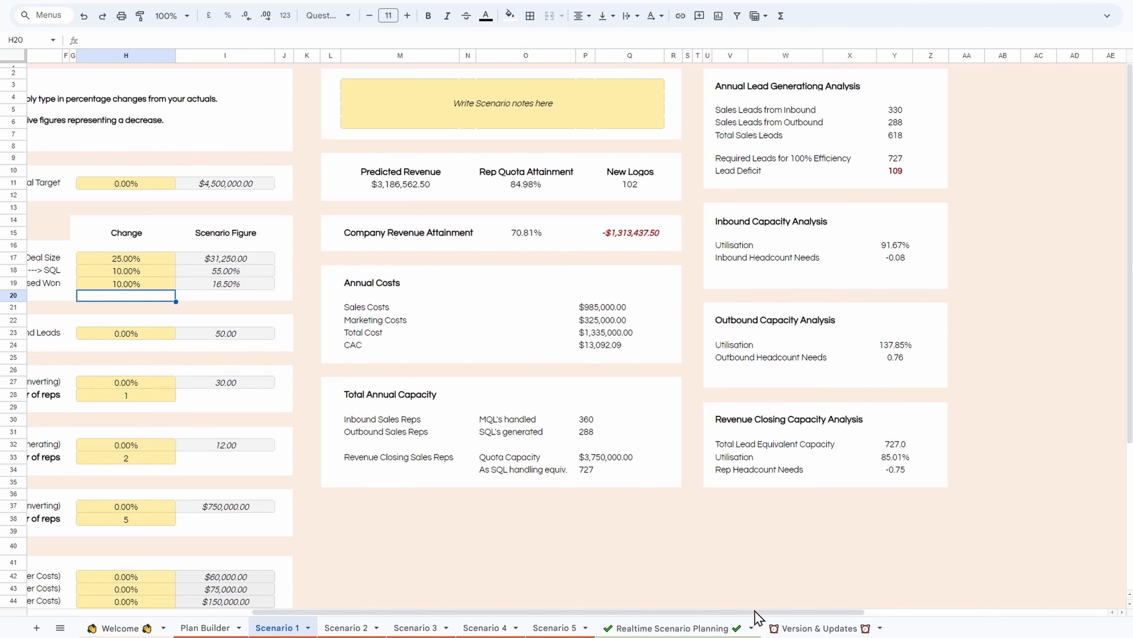
{"action": "left_click_drag", "start_coordinate": [759, 611], "coordinate": [472, 607]}
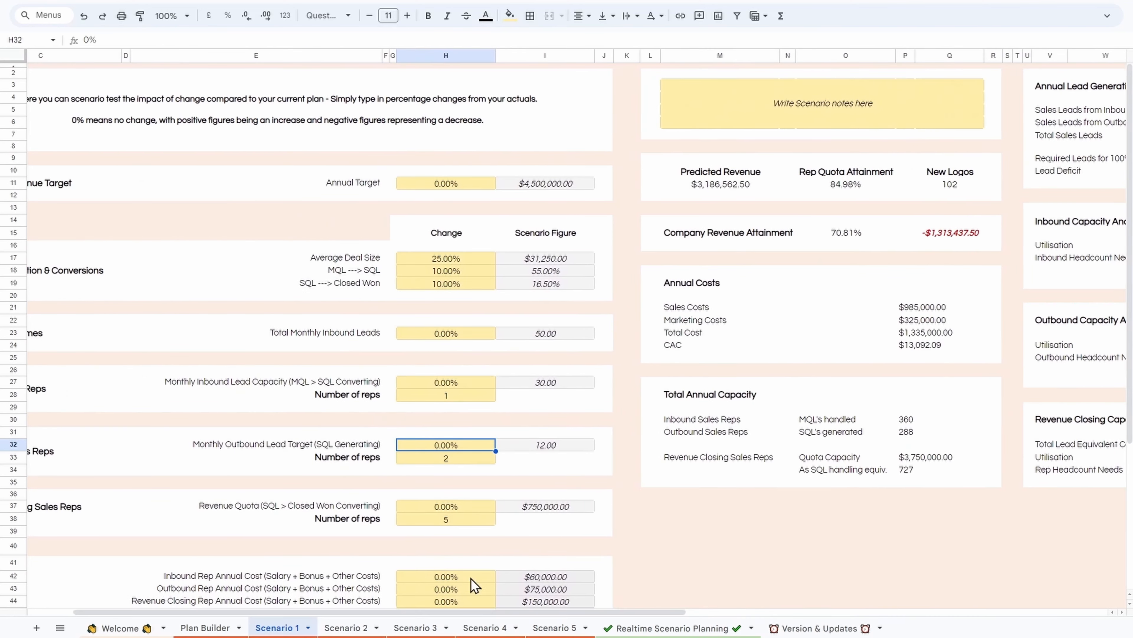
{"action": "left_click", "coordinate": [438, 335]}
{"action": "type", "text": "1"}
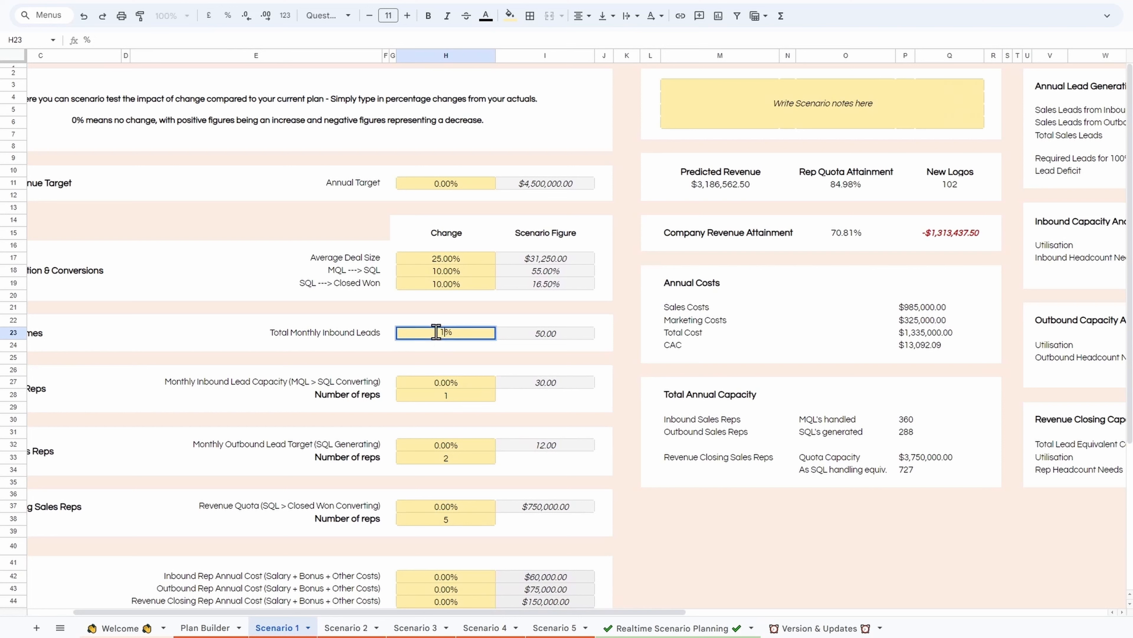
{"action": "key", "text": "Return"}
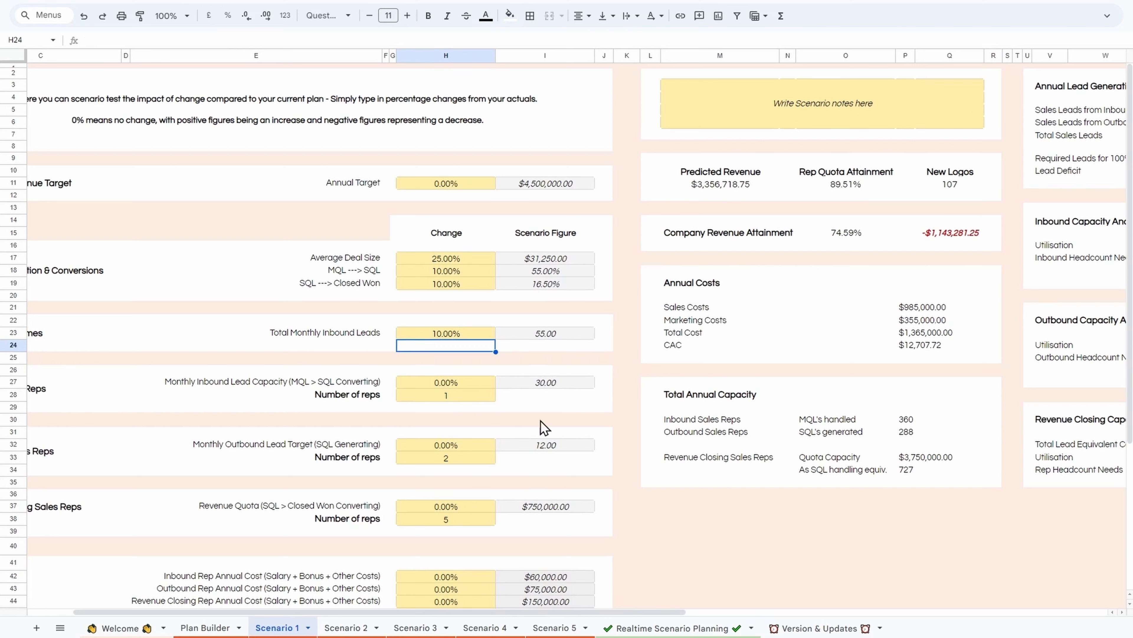
Step: Raise the Total Monthly Inbound Leads change to 100% in Scenario 1, keeping the capacity analysis in view
{"action": "left_click_drag", "start_coordinate": [534, 610], "coordinate": [699, 612]}
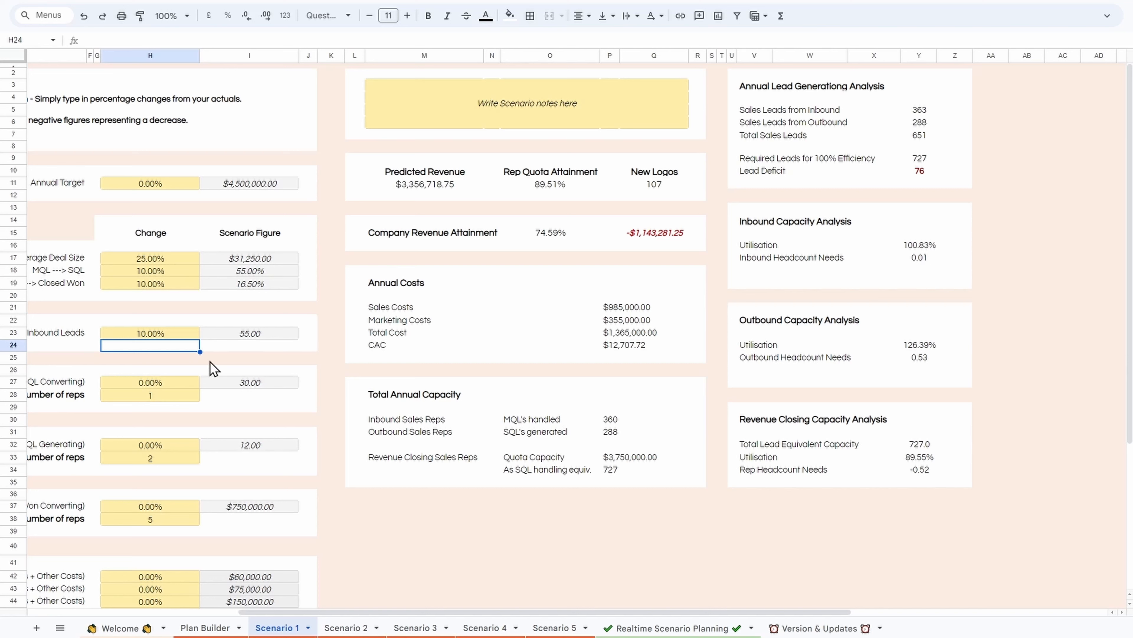
{"action": "left_click", "coordinate": [167, 342]}
{"action": "double_click", "coordinate": [163, 335]}
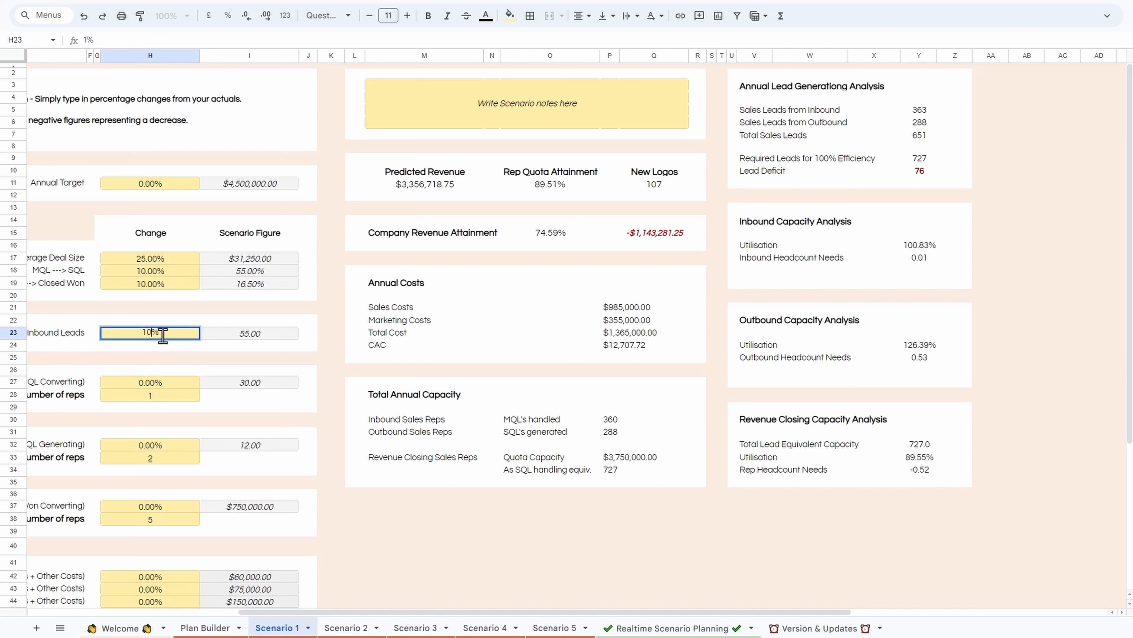
{"action": "key", "text": "Return"}
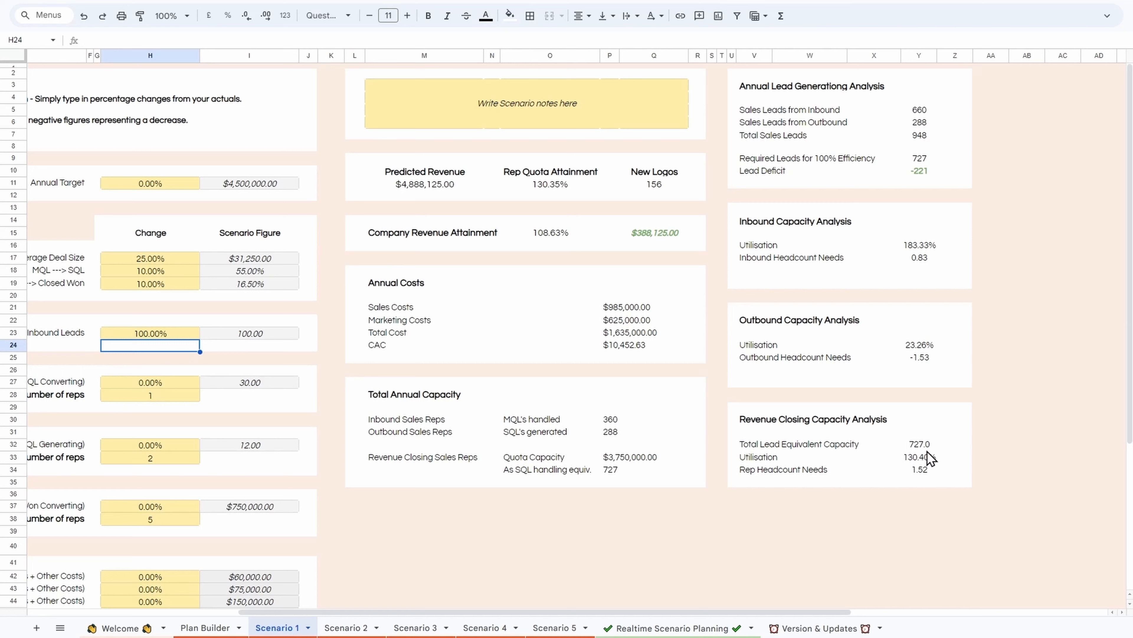
Step: Examine the lead equivalent capacity, utilisation and rep headcount needs in the Revenue Closing Capacity Analysis
{"action": "left_click", "coordinate": [926, 460]}
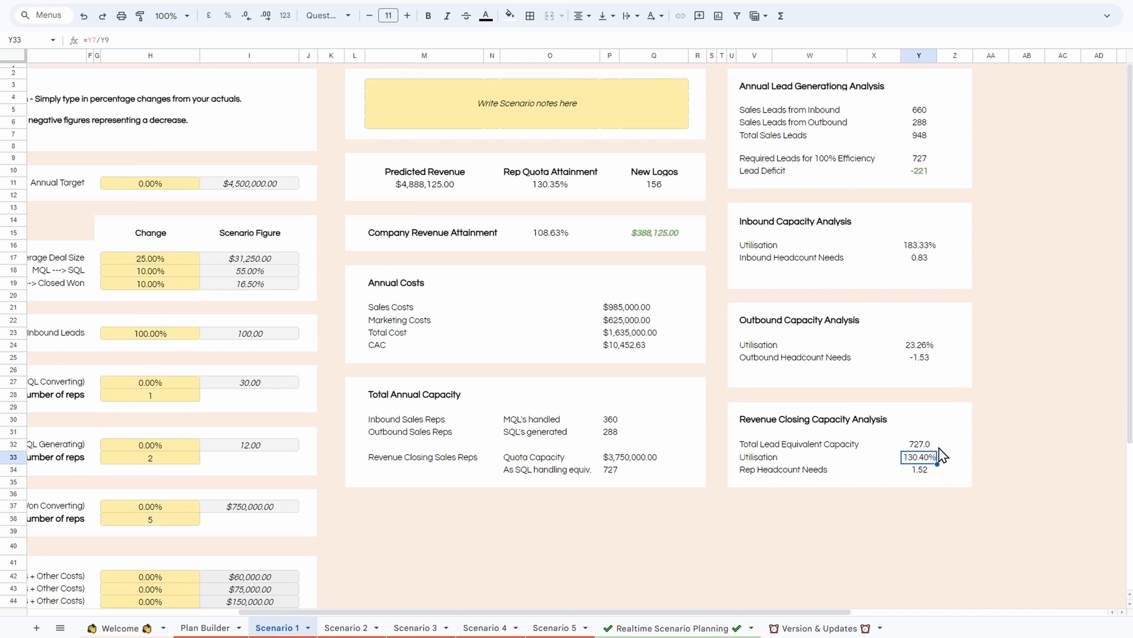
{"action": "left_click", "coordinate": [932, 449]}
{"action": "left_click", "coordinate": [926, 459]}
{"action": "left_click", "coordinate": [918, 472]}
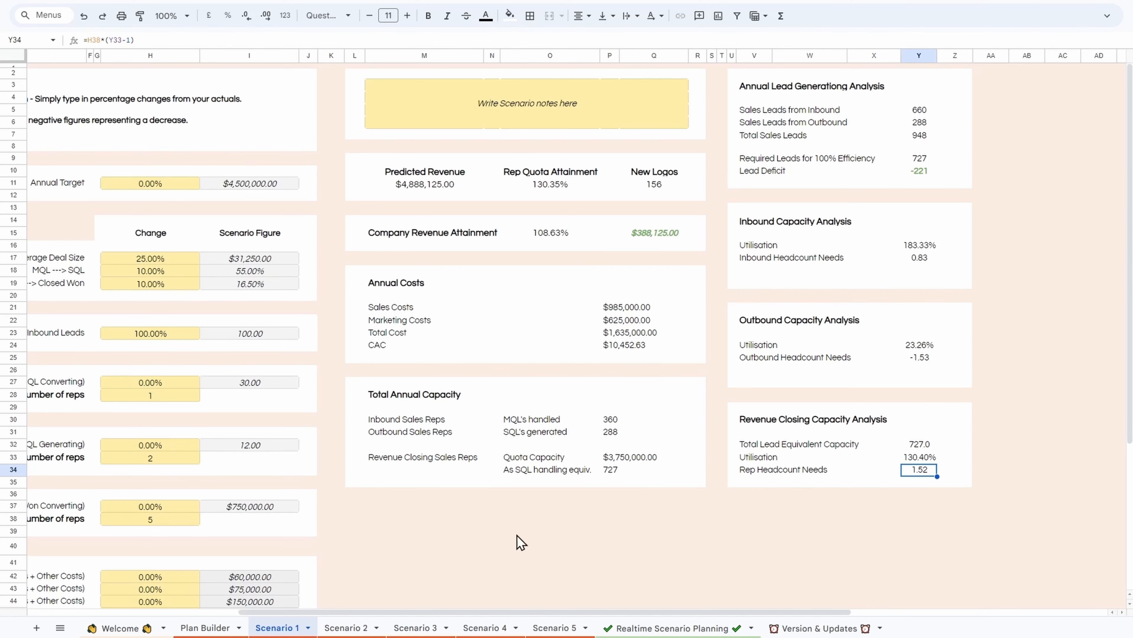
Step: Look through the Scenario 2, Scenario 4 and Scenario 5 sheets, including the analysis section of Scenario 5
{"action": "left_click", "coordinate": [349, 628]}
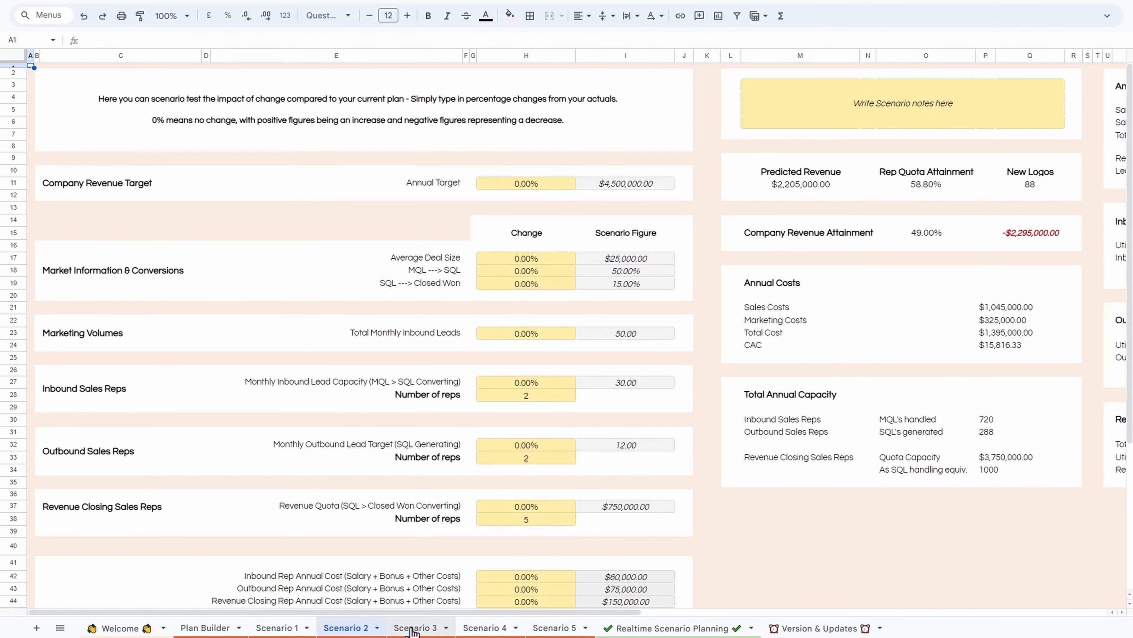
{"action": "left_click", "coordinate": [487, 629]}
{"action": "left_click", "coordinate": [554, 628]}
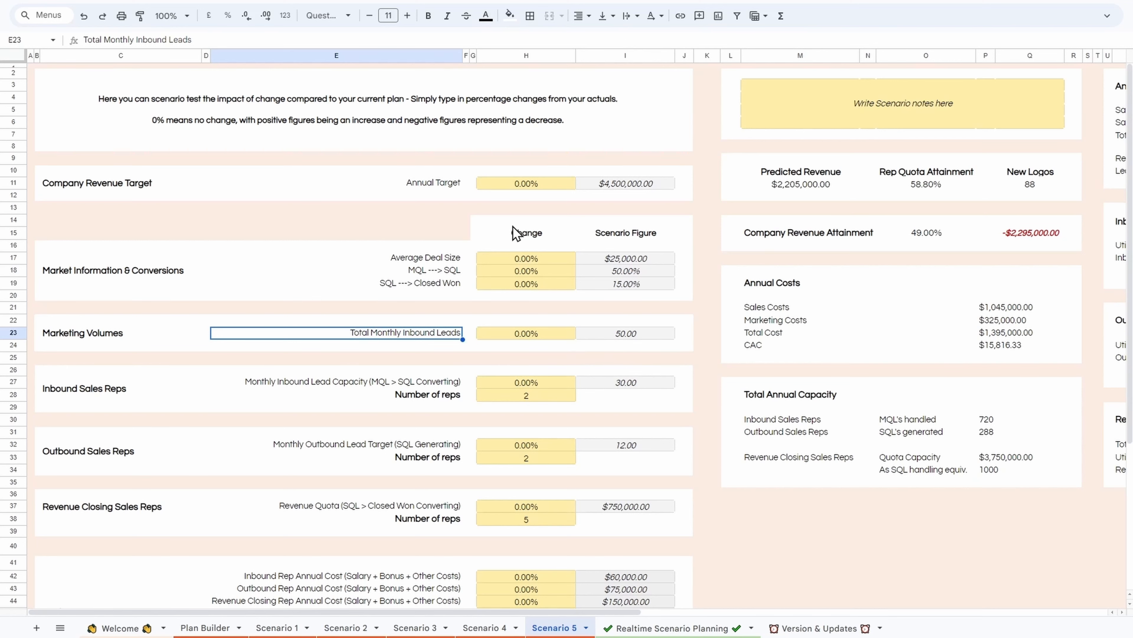
{"action": "left_click_drag", "start_coordinate": [557, 613], "coordinate": [694, 596]}
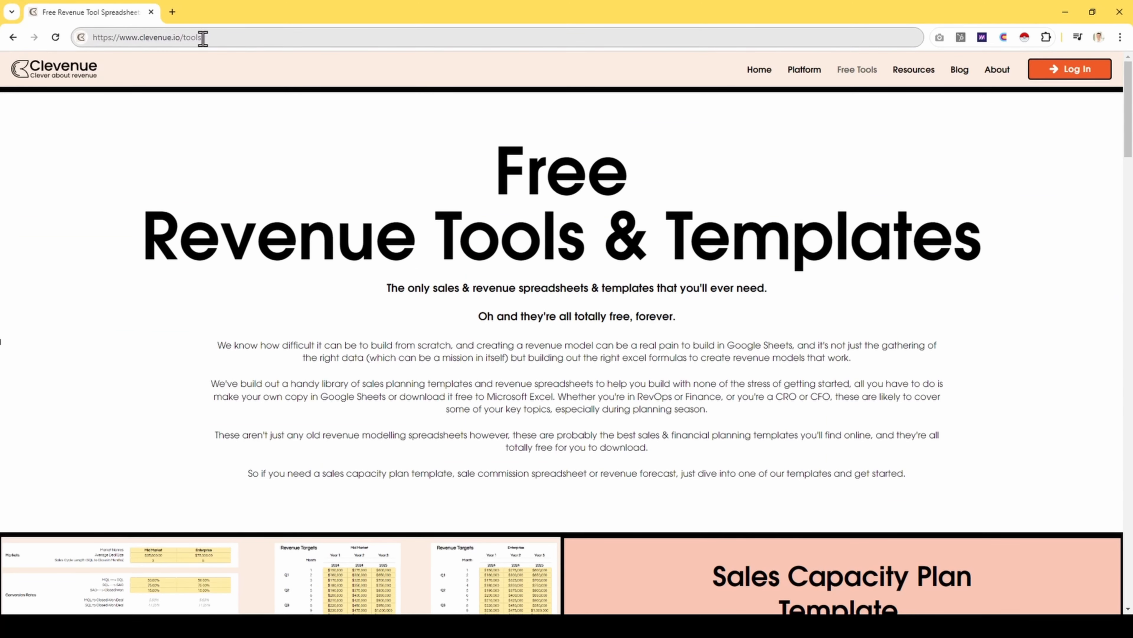
Step: Switch to the Clevenue website and look through its free tools and the Sales Capacity Plan template's download section
{"action": "middle_click", "coordinate": [1074, 216]}
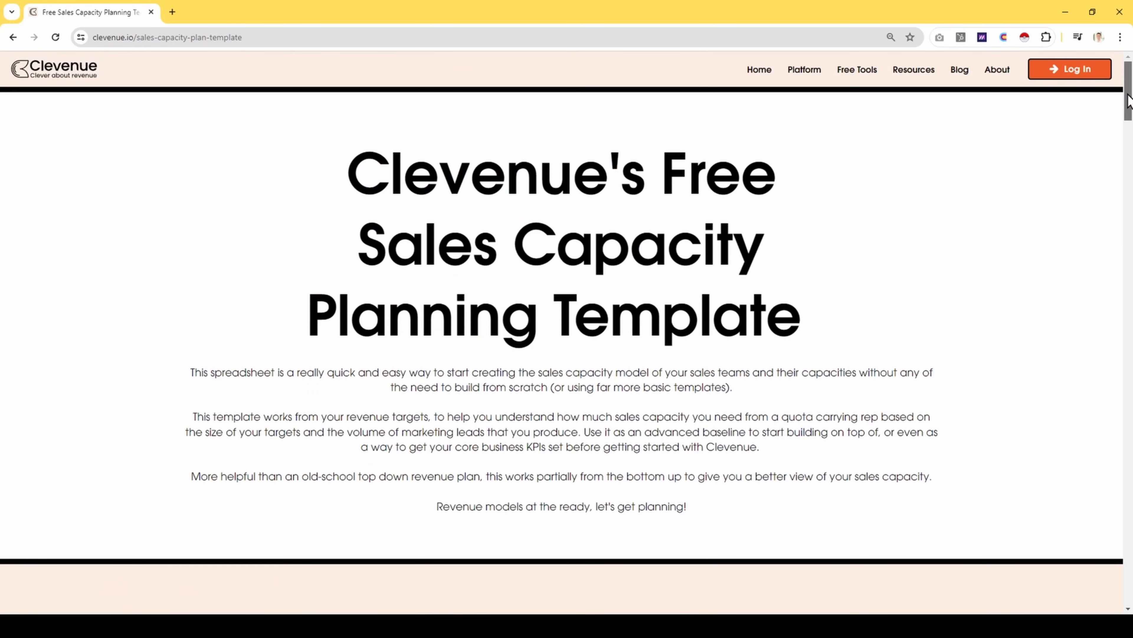
{"action": "left_click_drag", "start_coordinate": [1128, 101], "coordinate": [885, 406]}
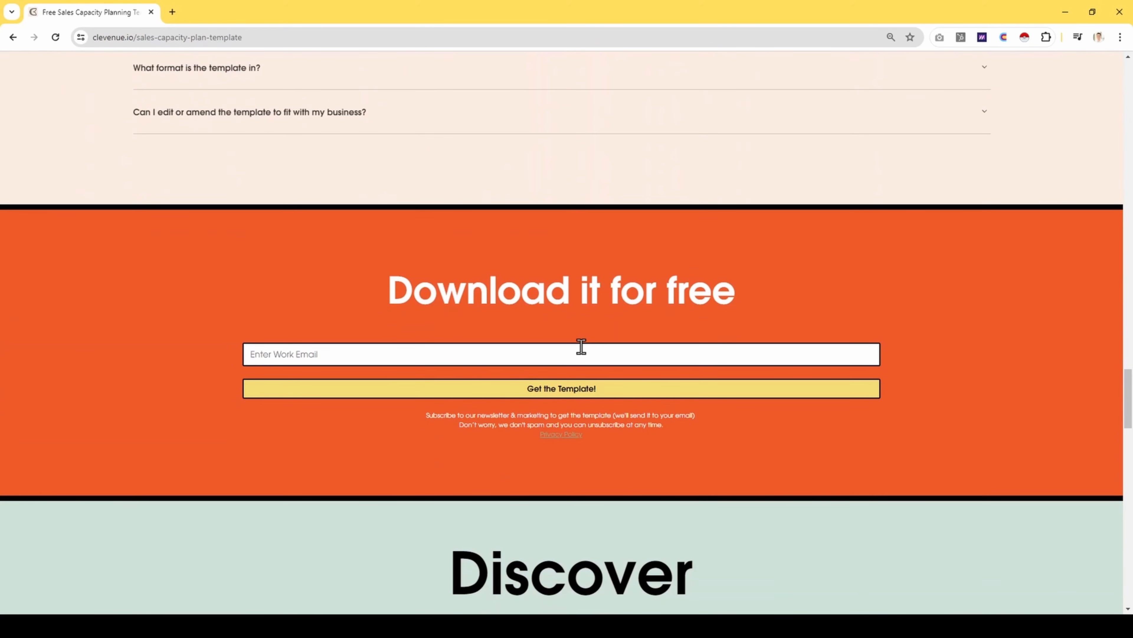